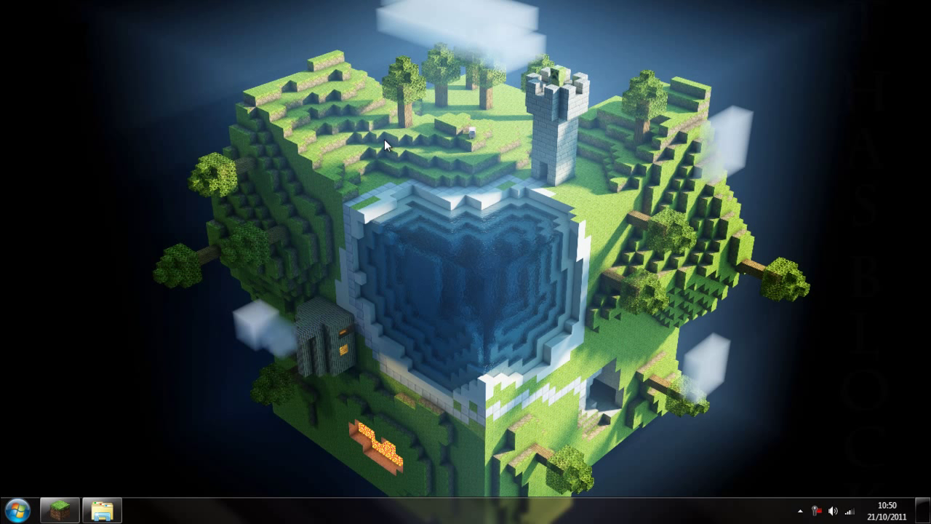
Step: Extract NBTedit.zip with 7-Zip into the Minecraft folder, producing NBTedit.exe and NamedBinaryTag.dll
click(102, 510)
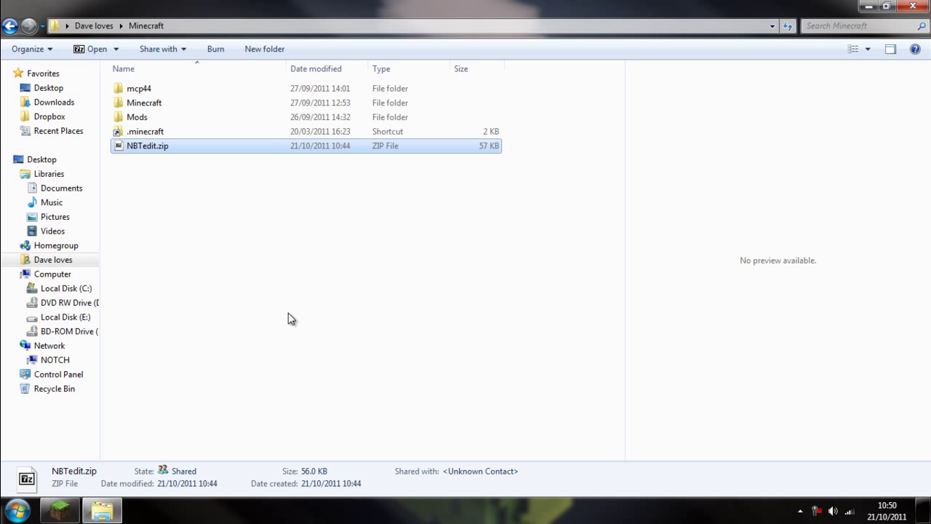
right_click(185, 149)
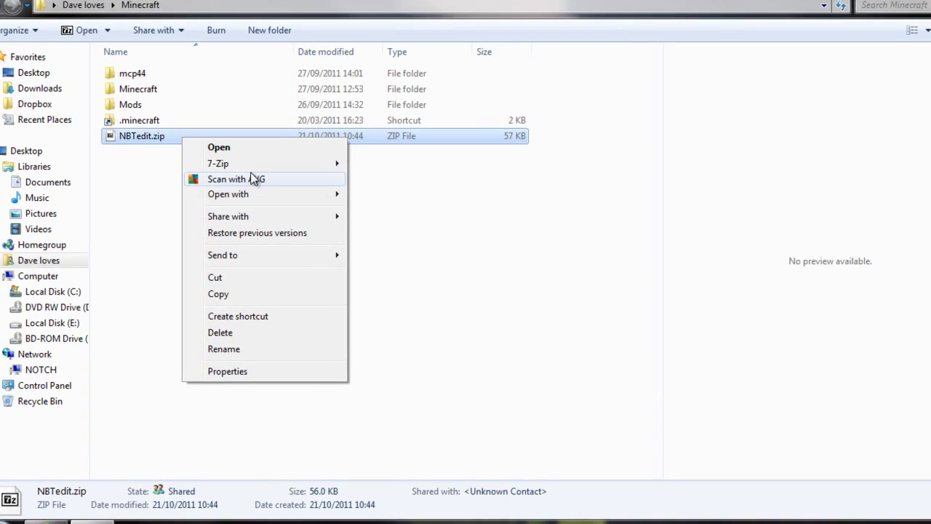
mouse_move(320, 172)
click(462, 155)
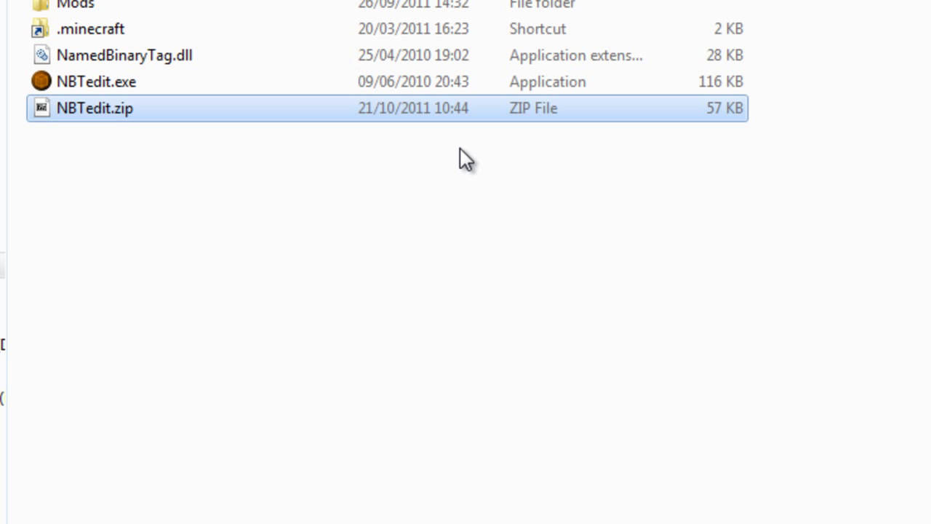
Step: Delete the NBTedit.zip archive to the Recycle Bin
click(199, 104)
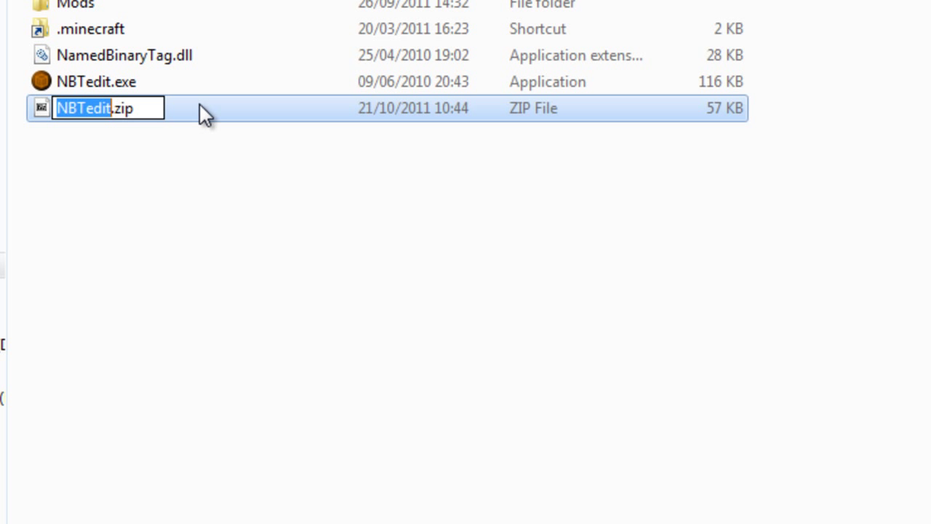
key(Escape)
key(Delete)
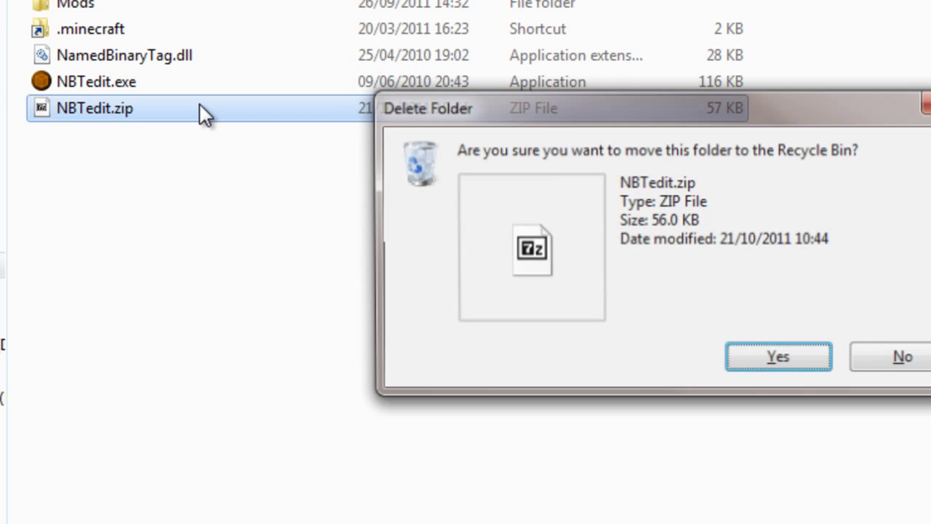
key(Return)
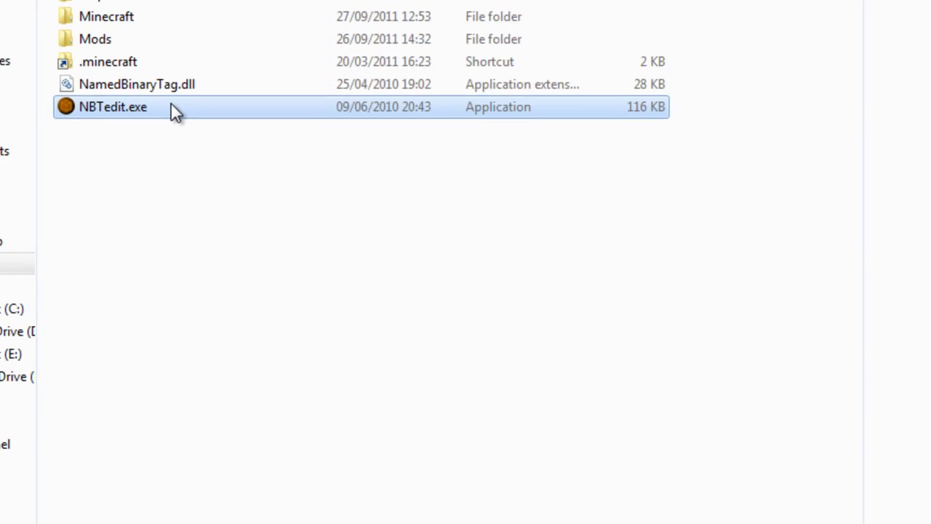
Step: Launch NBTedit and open level.dat from .minecraft\saves\Argos - Copy
double_click(186, 161)
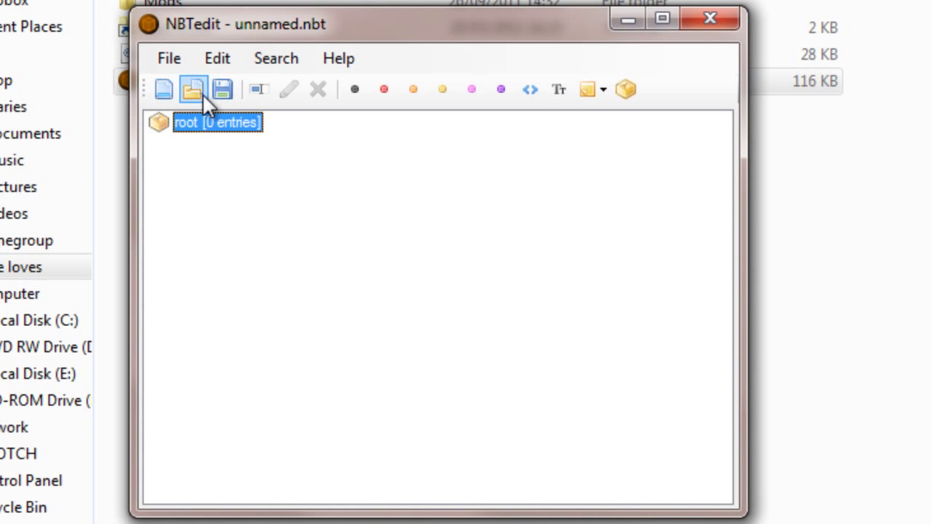
click(202, 93)
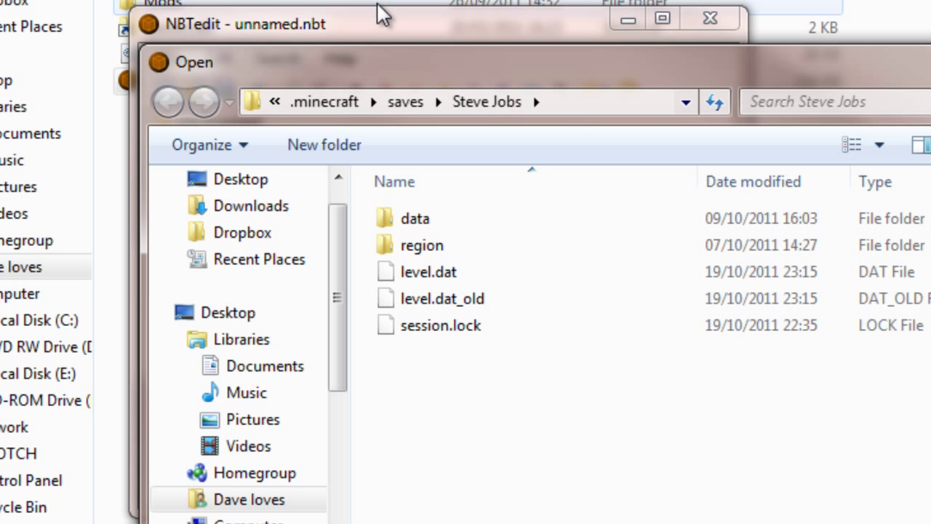
click(317, 102)
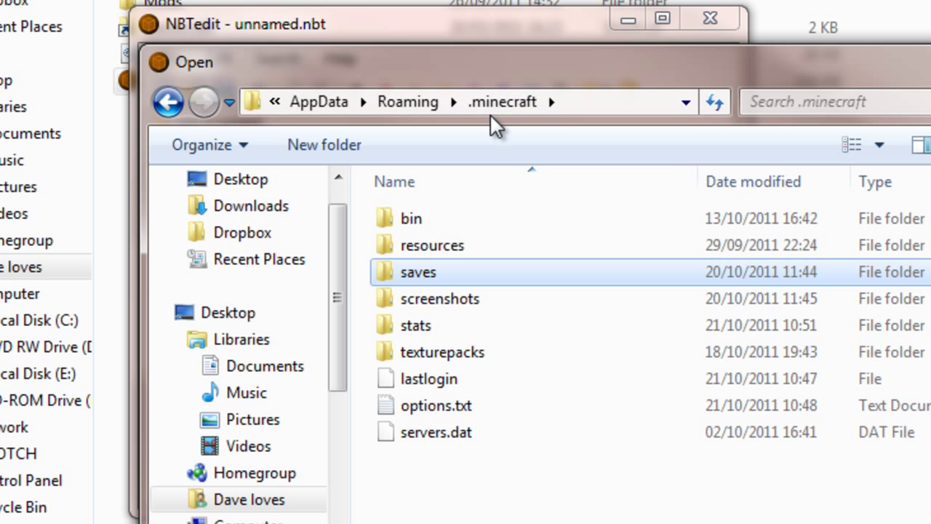
double_click(409, 264)
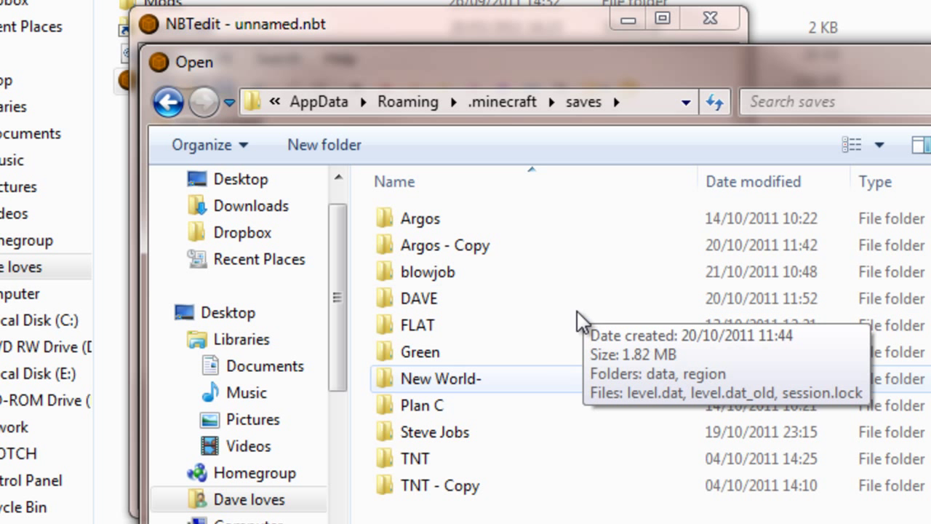
double_click(451, 246)
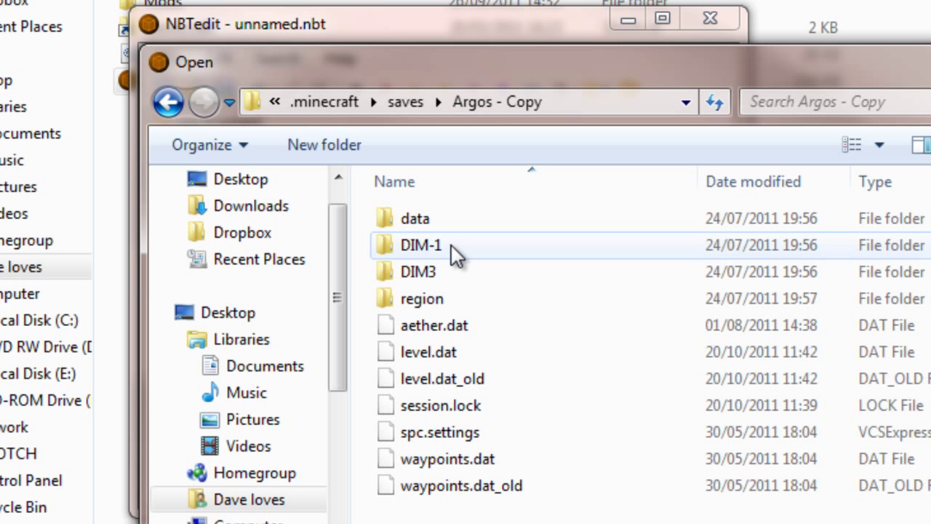
click(451, 353)
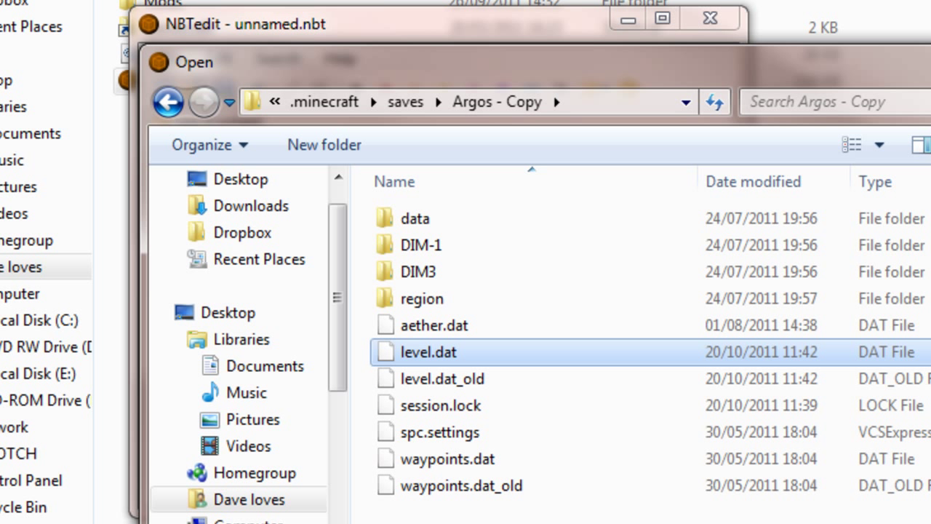
key(Return)
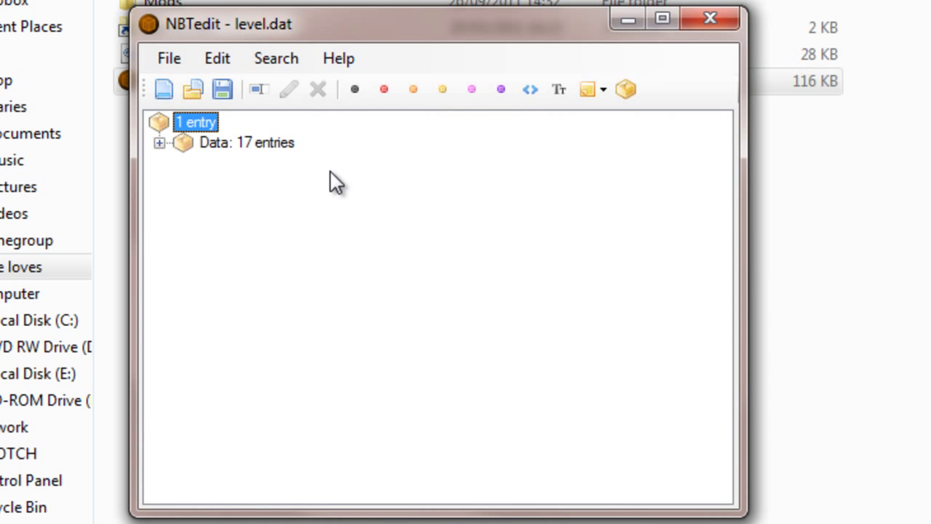
Step: Expand the Data compound and select the GameType: 0 tag
click(160, 142)
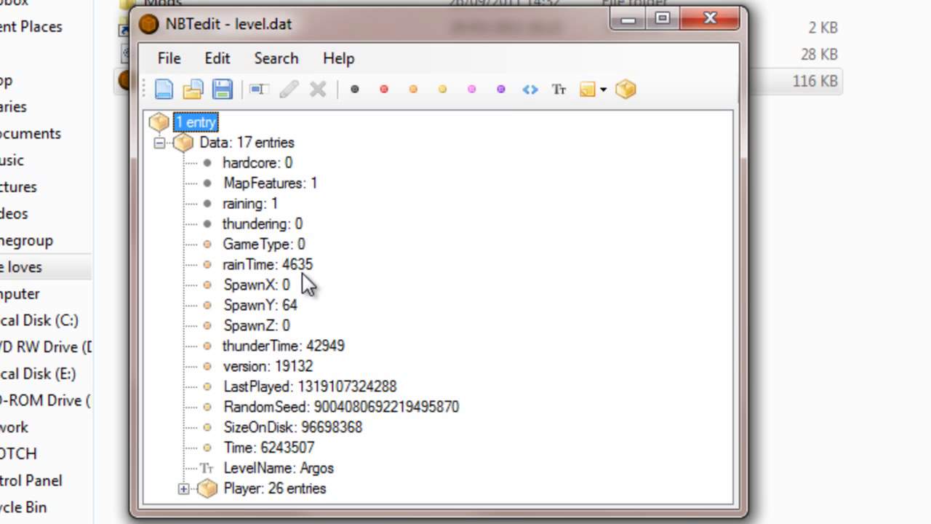
click(295, 245)
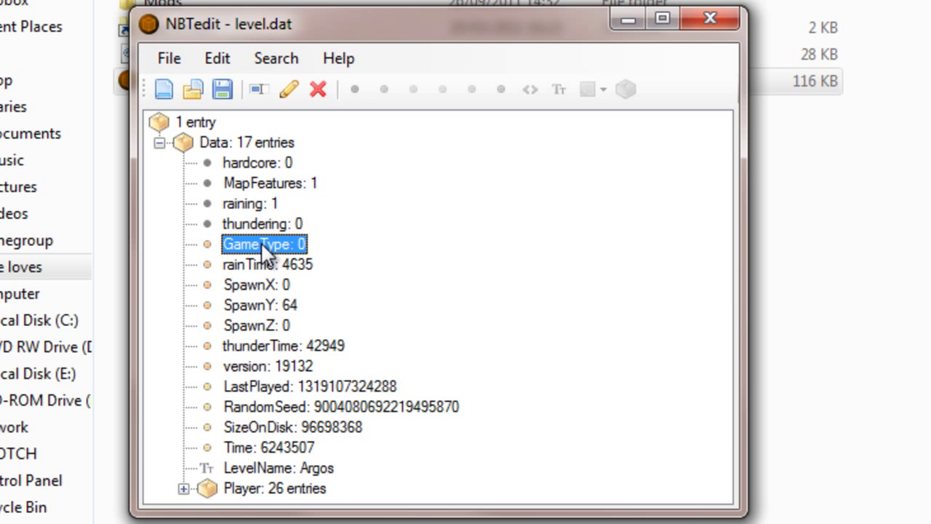
Step: Change the GameType value from 0 to 1, then launch Minecraft to its title menu
click(290, 91)
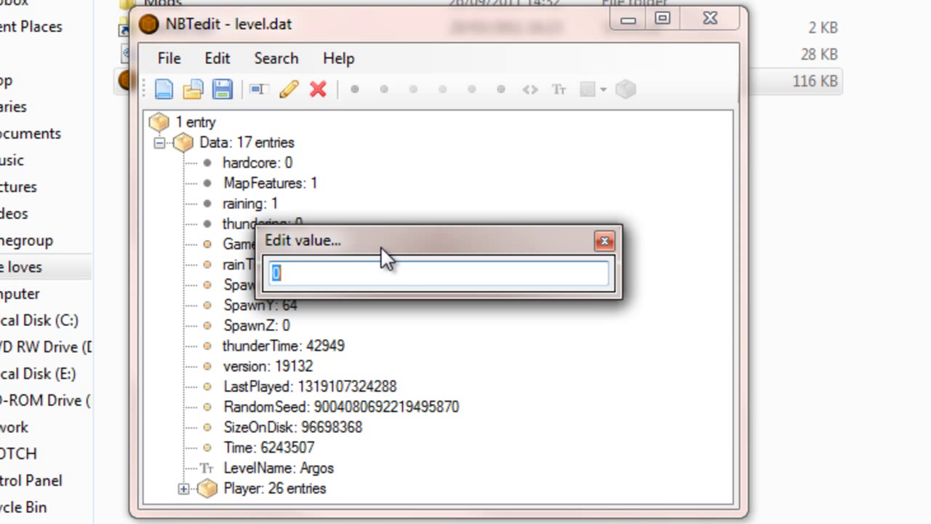
drag(381, 246, 460, 246)
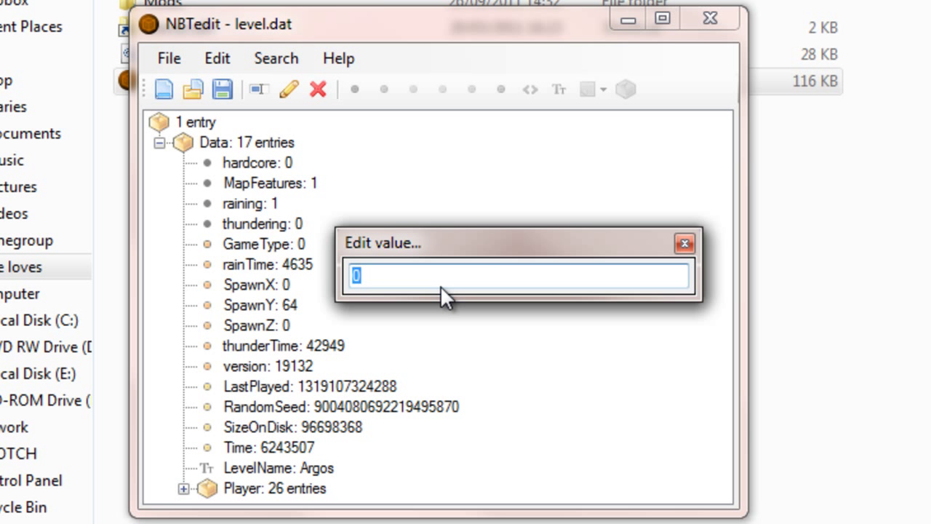
text(1)
key(BackSpace)
text(1)
key(Return)
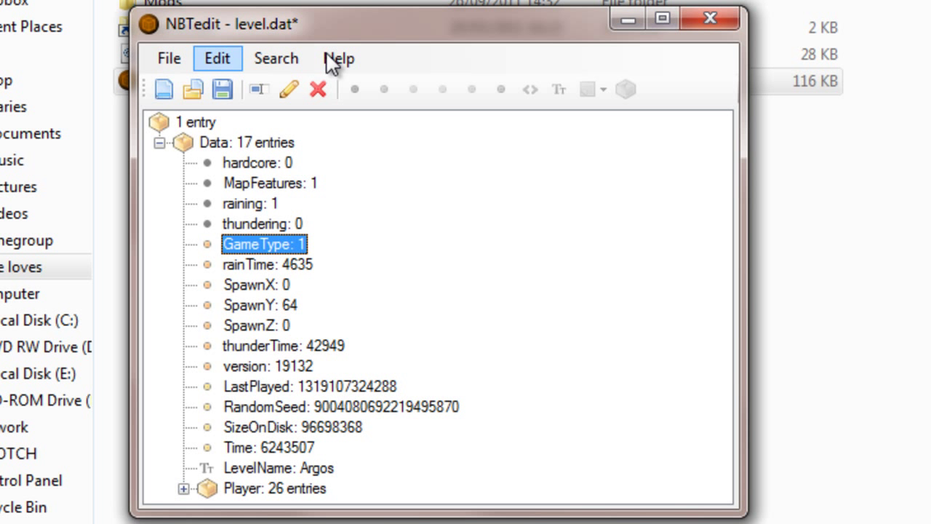
click(289, 163)
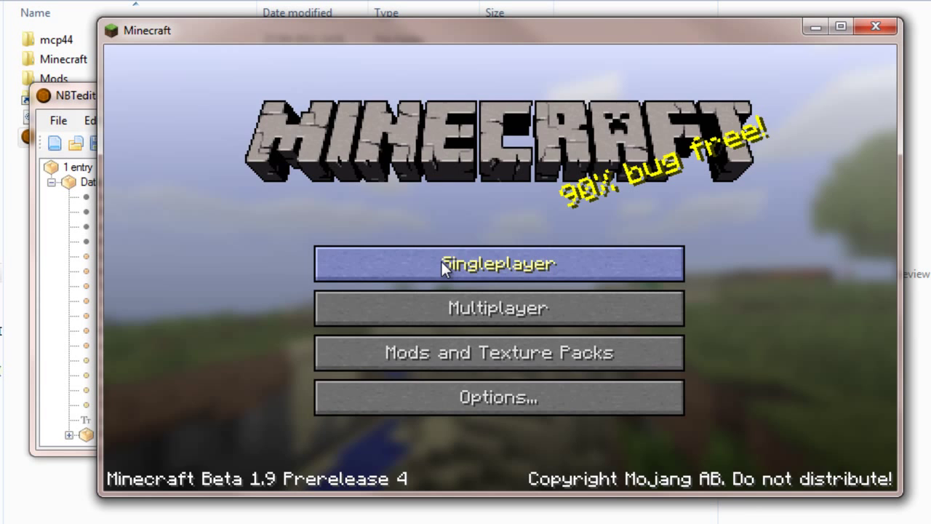
Step: Load the Argos - Copy world in Singleplayer and place sandstone blocks, still in Survival
click(441, 261)
mouse_move(732, 166)
mouse_down()
mouse_move(719, 357)
mouse_move(748, 214)
mouse_up()
click(456, 209)
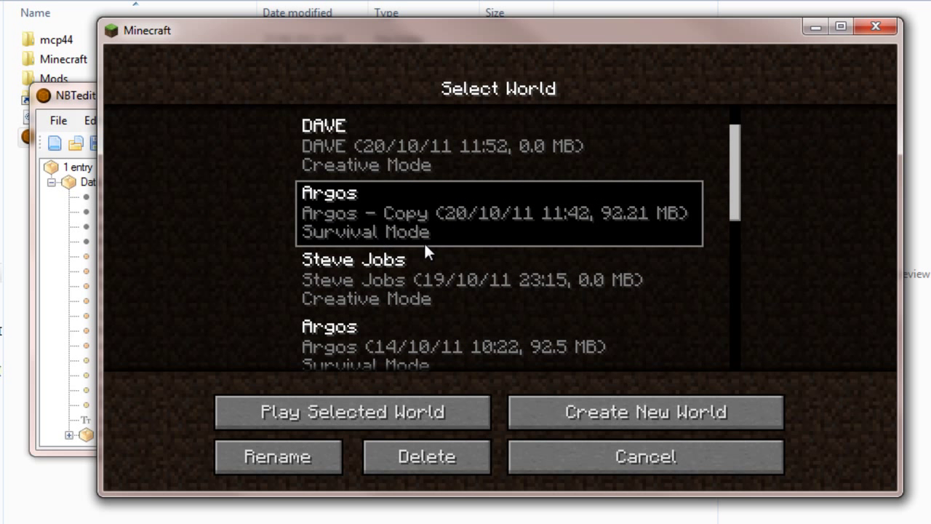
click(338, 409)
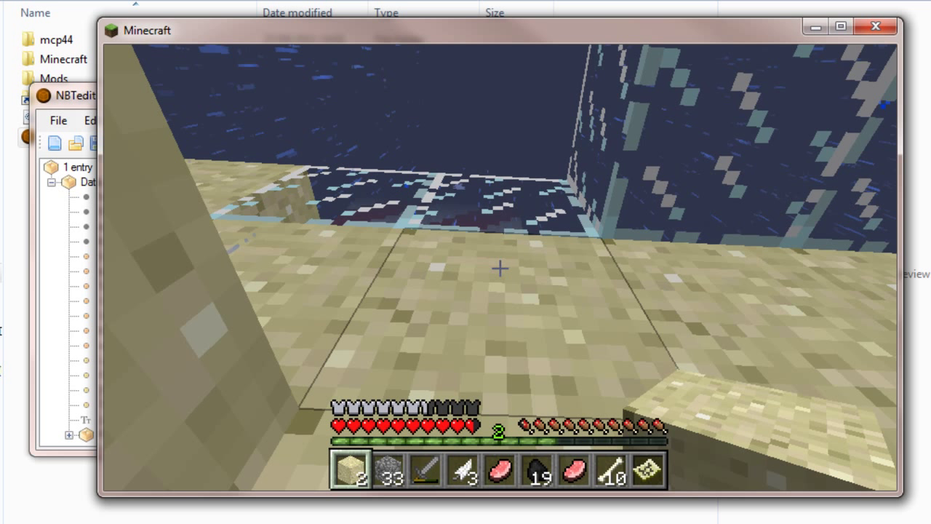
right_click(500, 268)
right_click(499, 269)
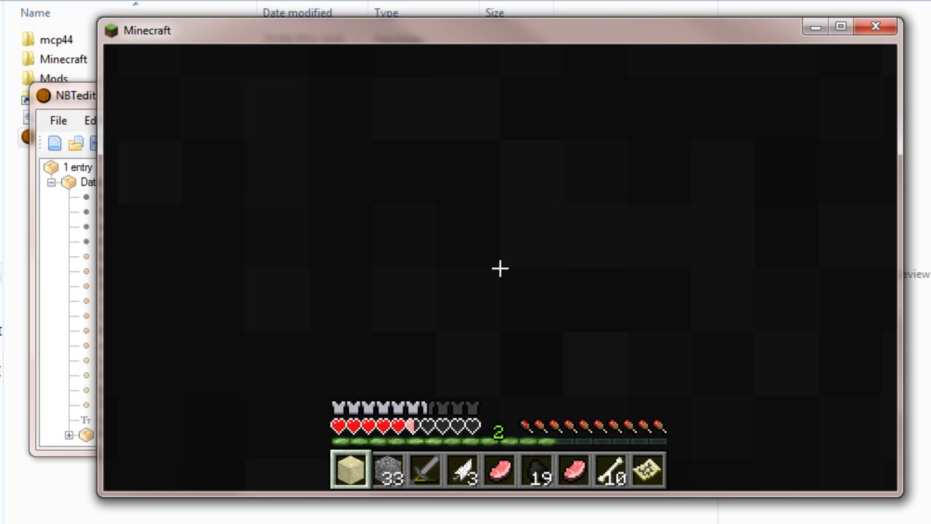
Step: Save and quit Minecraft to title, then save level.dat with GameType 1 in NBTedit
key(Escape)
click(499, 367)
click(56, 286)
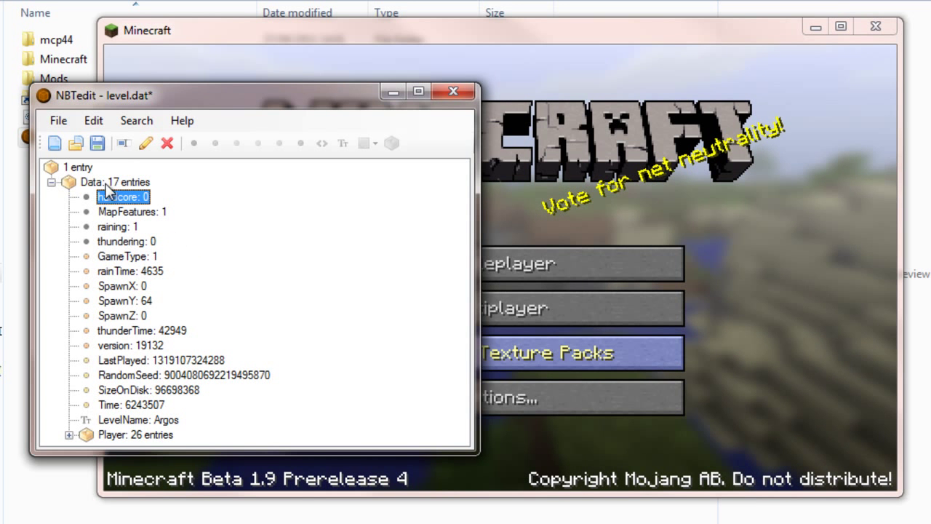
click(97, 143)
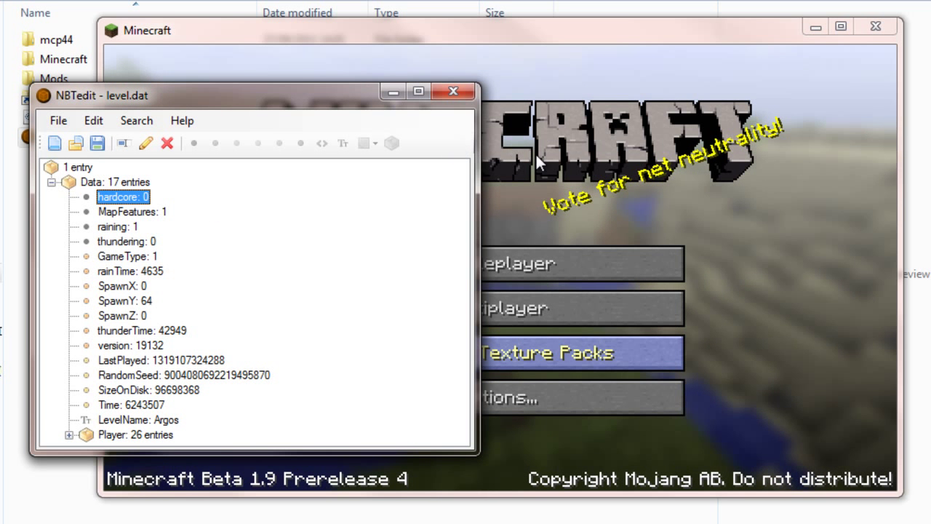
Step: Close NBTedit and load the Argos - Copy world, now listed as Creative Mode
click(455, 93)
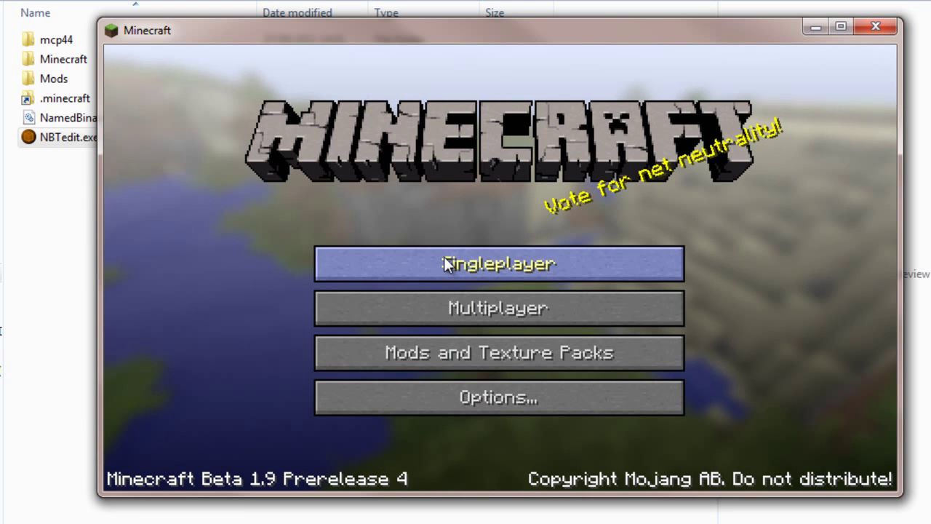
click(447, 263)
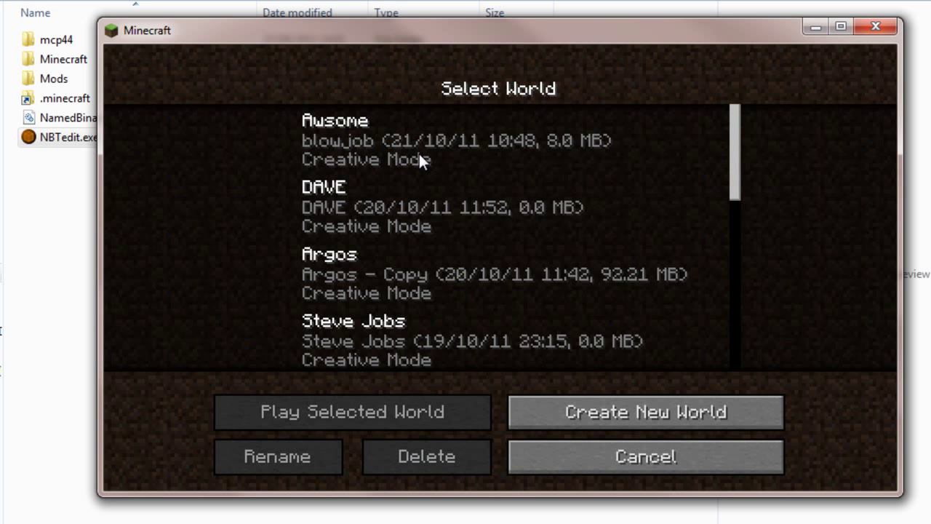
double_click(521, 275)
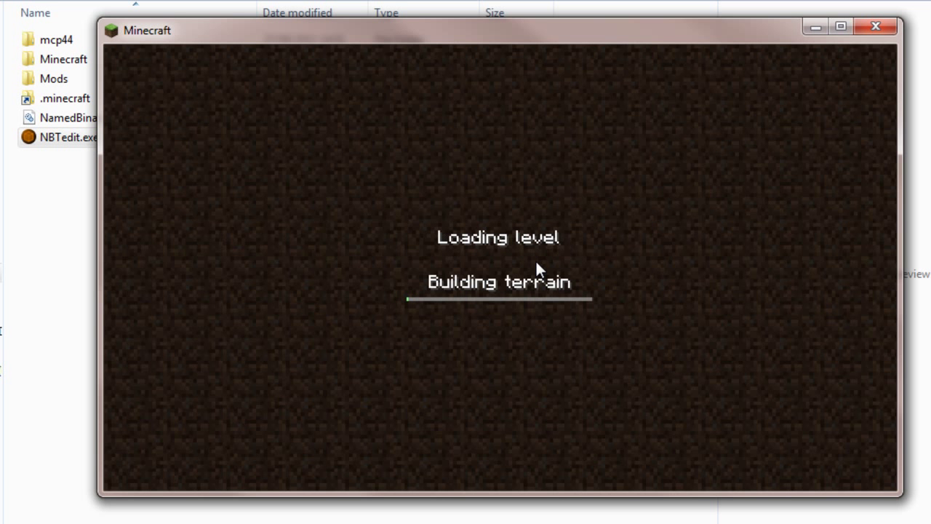